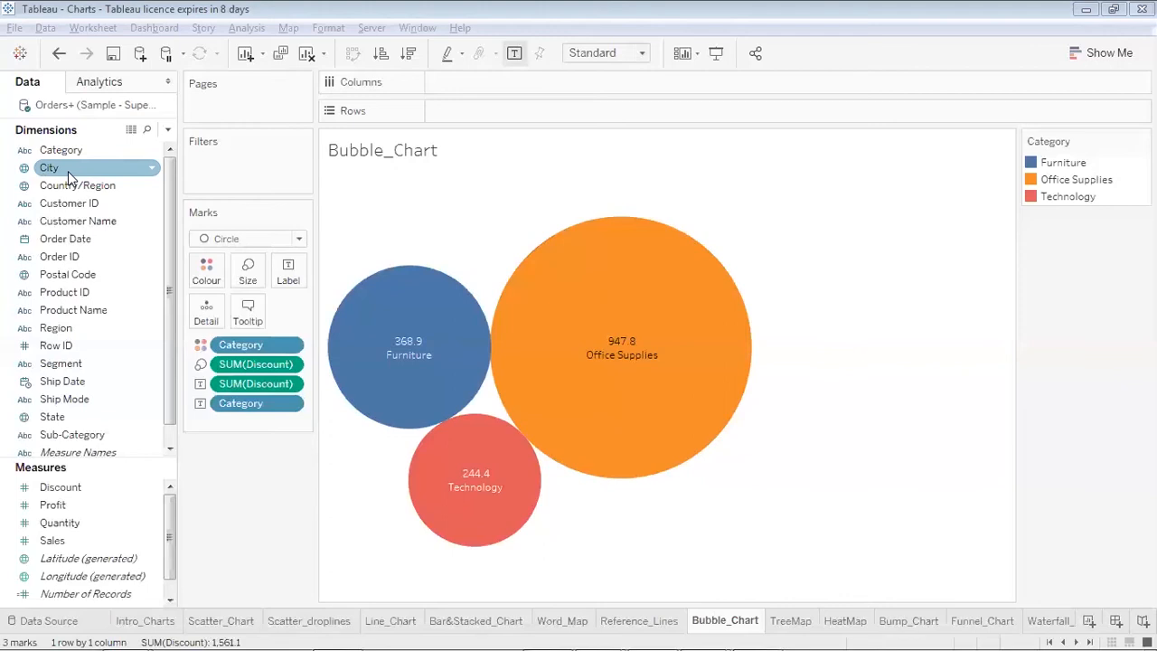
Clear the Bubble_Chart sheet and build a packed bubbles chart of Sales by Region.
left_click(306, 54)
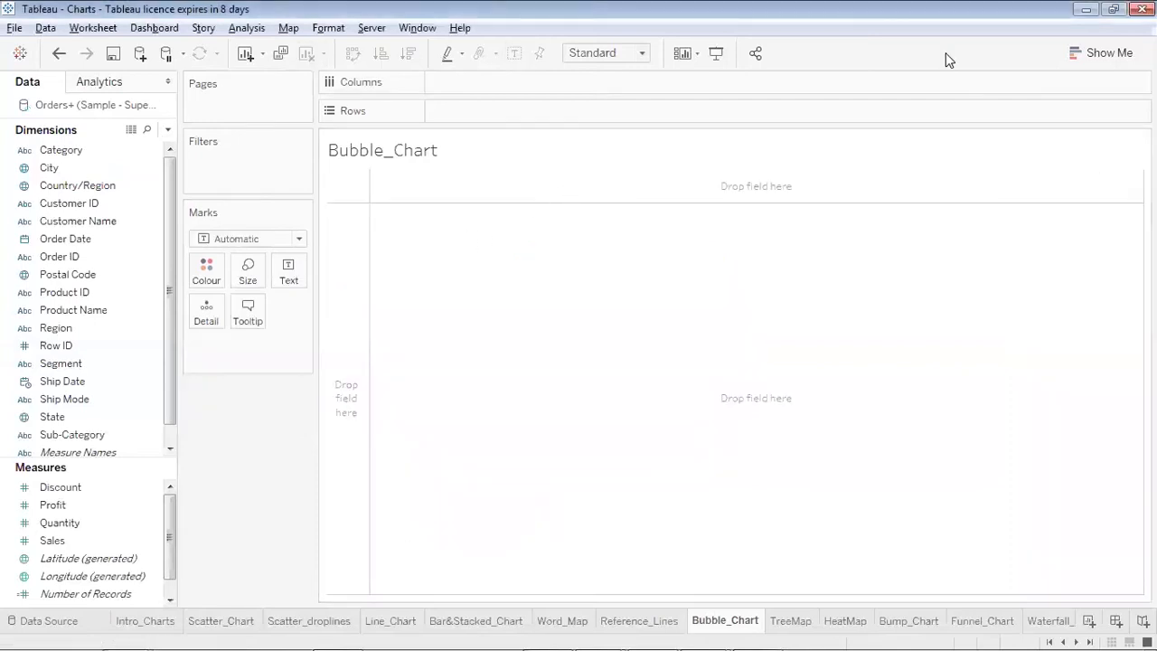
left_click(1103, 54)
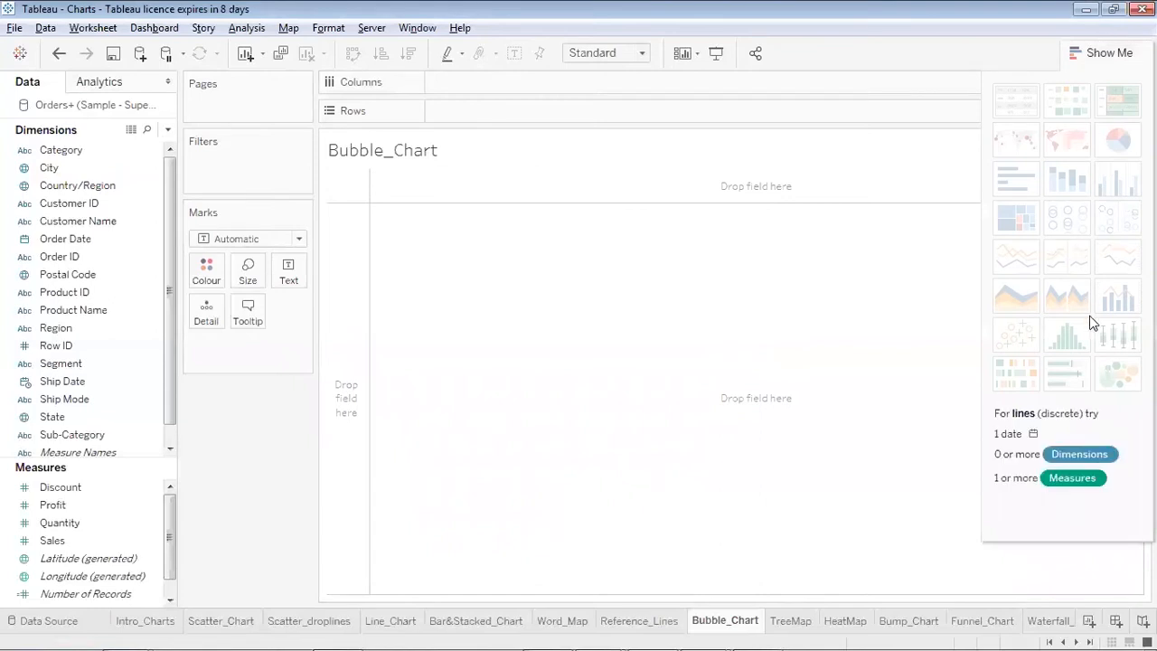
mouse_move(1119, 381)
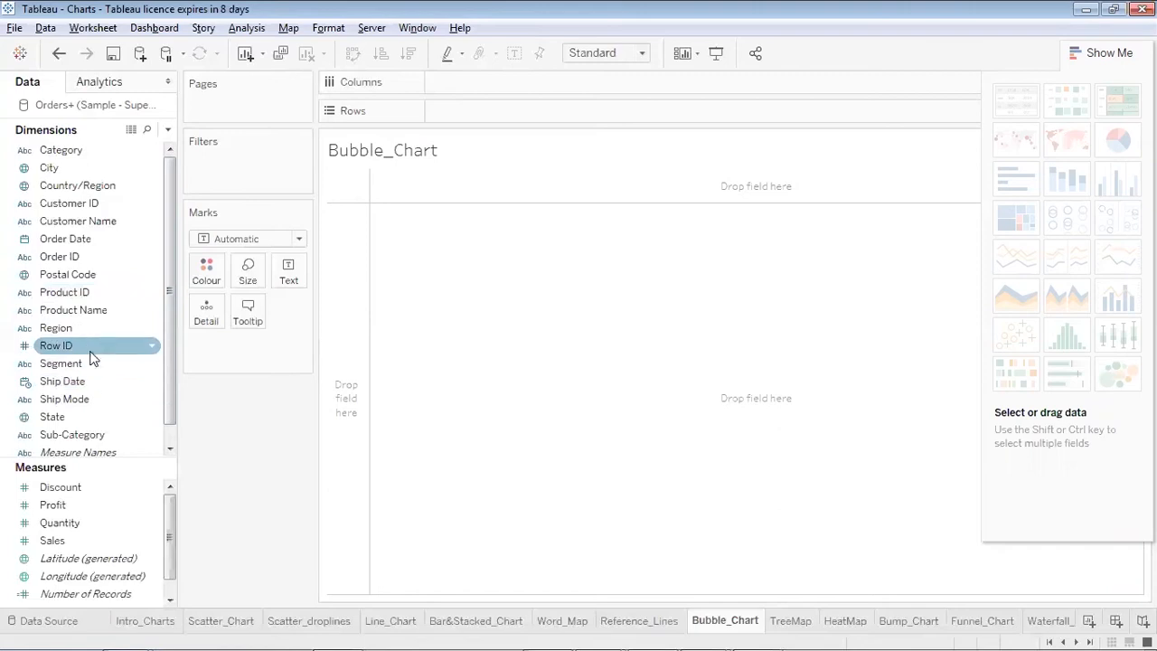
left_click_drag(93, 328, 509, 84)
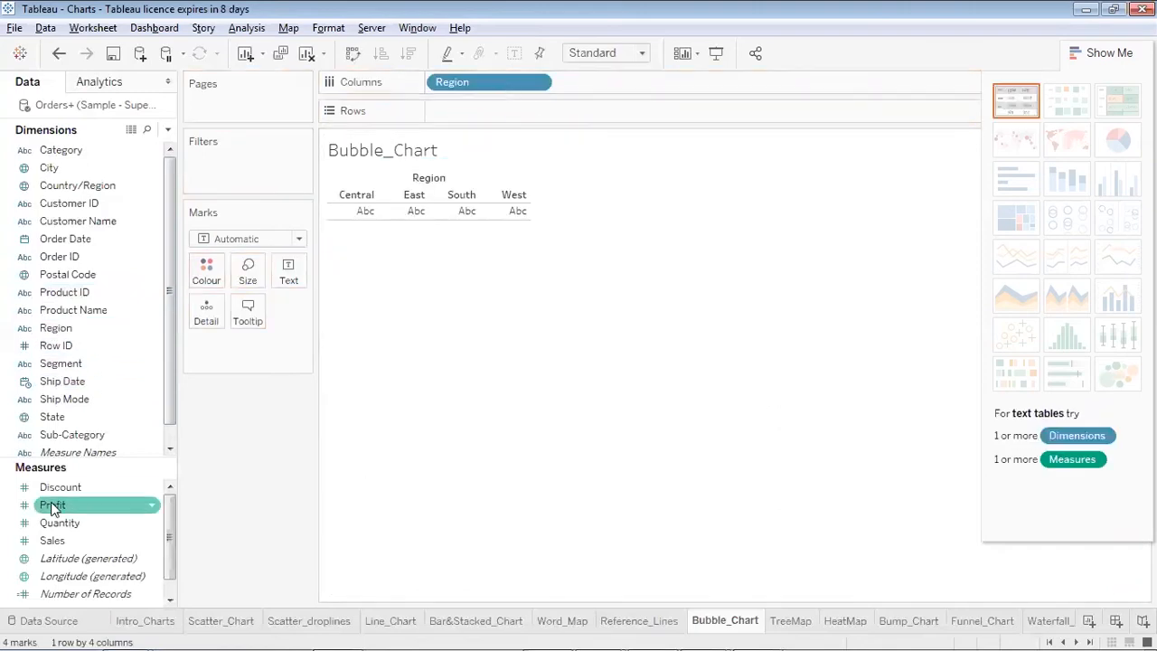
left_click_drag(52, 541, 488, 109)
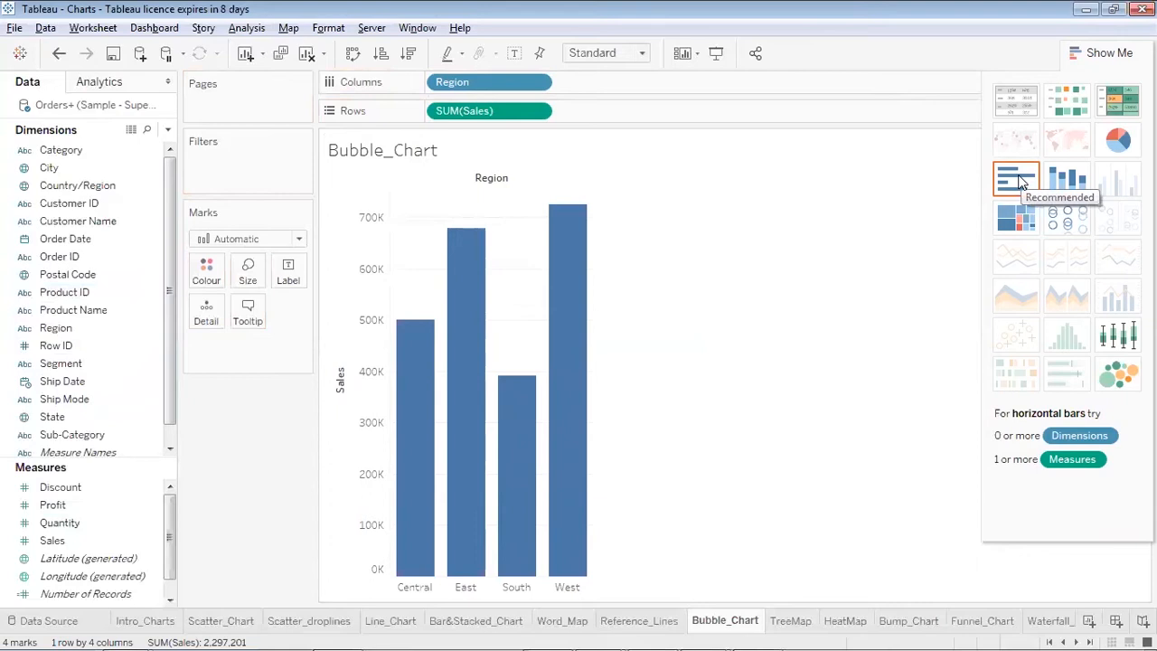
left_click(1118, 374)
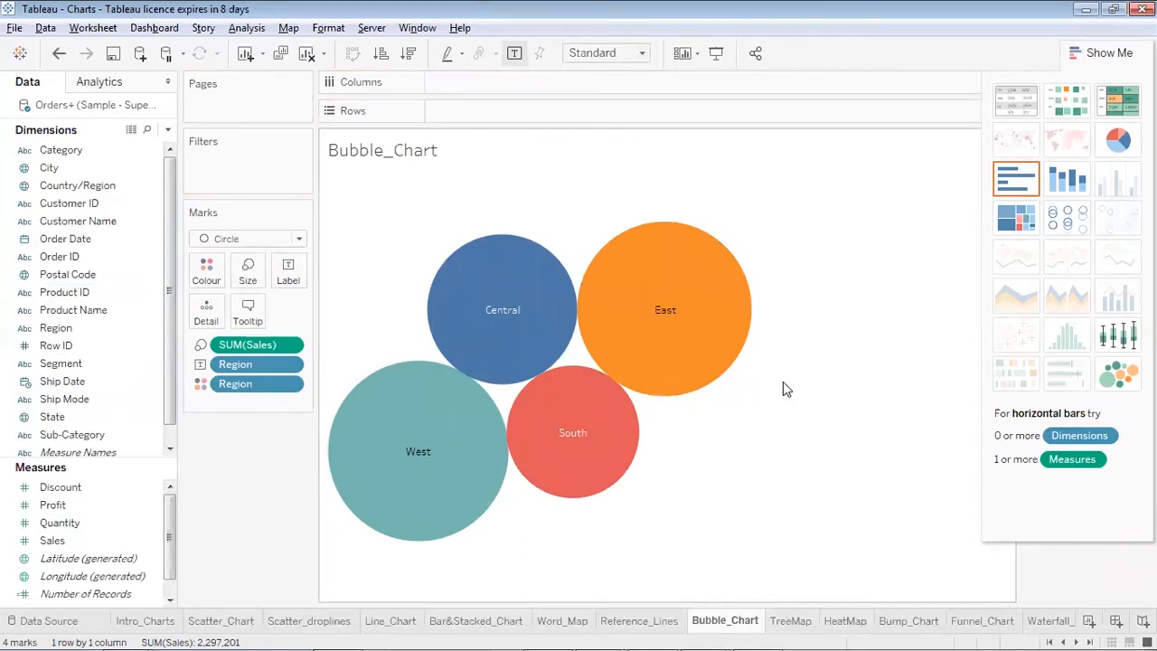
Label the Region bubbles with their Sales values in addition to the region names.
mouse_move(415, 418)
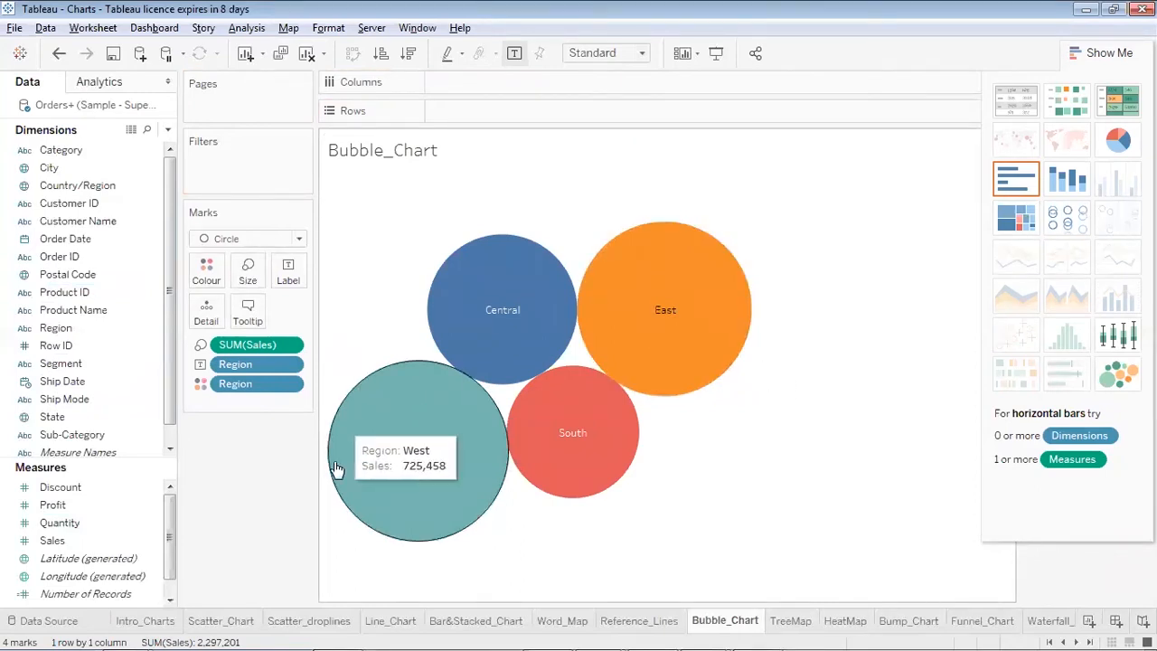
mouse_move(605, 453)
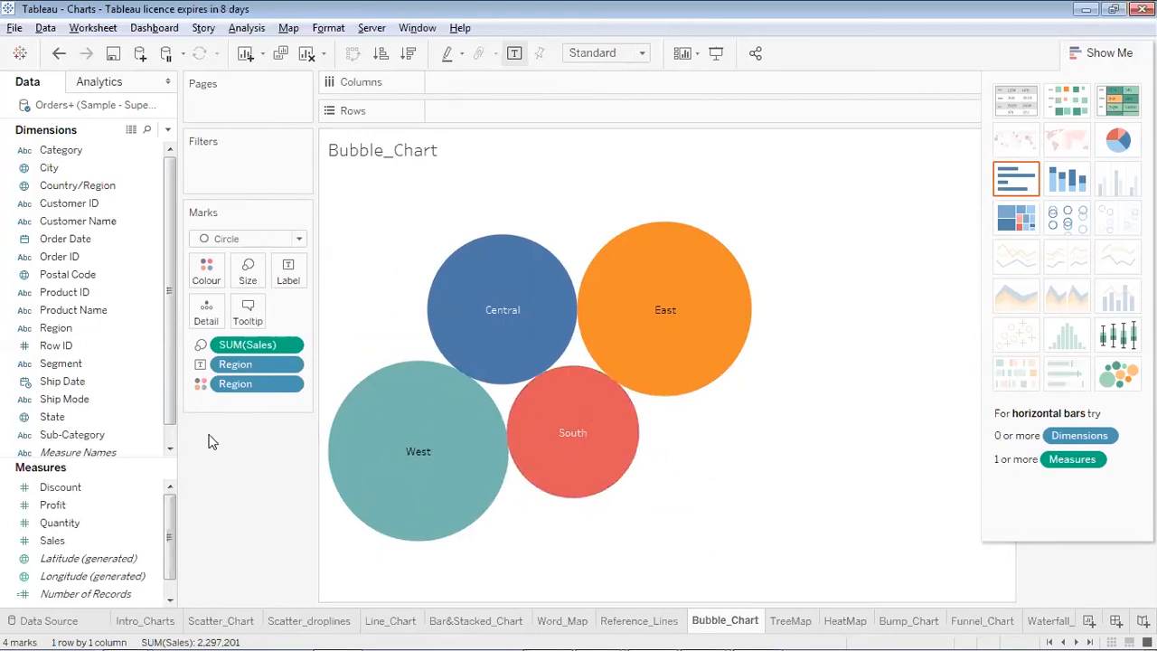
left_click_drag(85, 537, 305, 273)
mouse_move(380, 370)
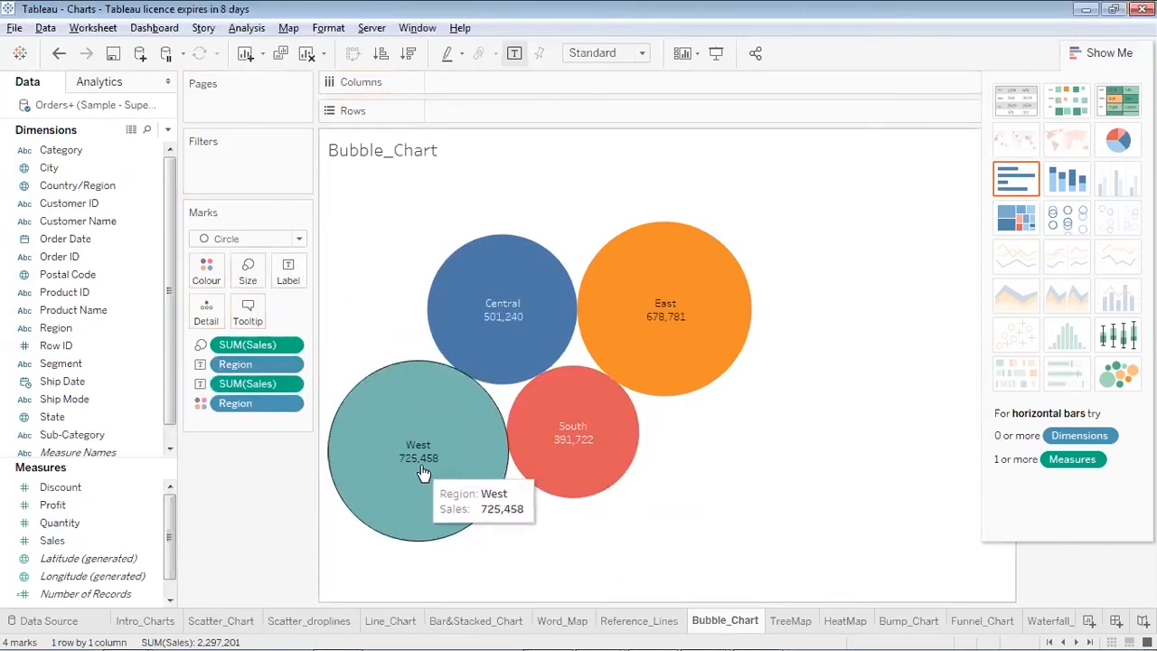
mouse_move(514, 444)
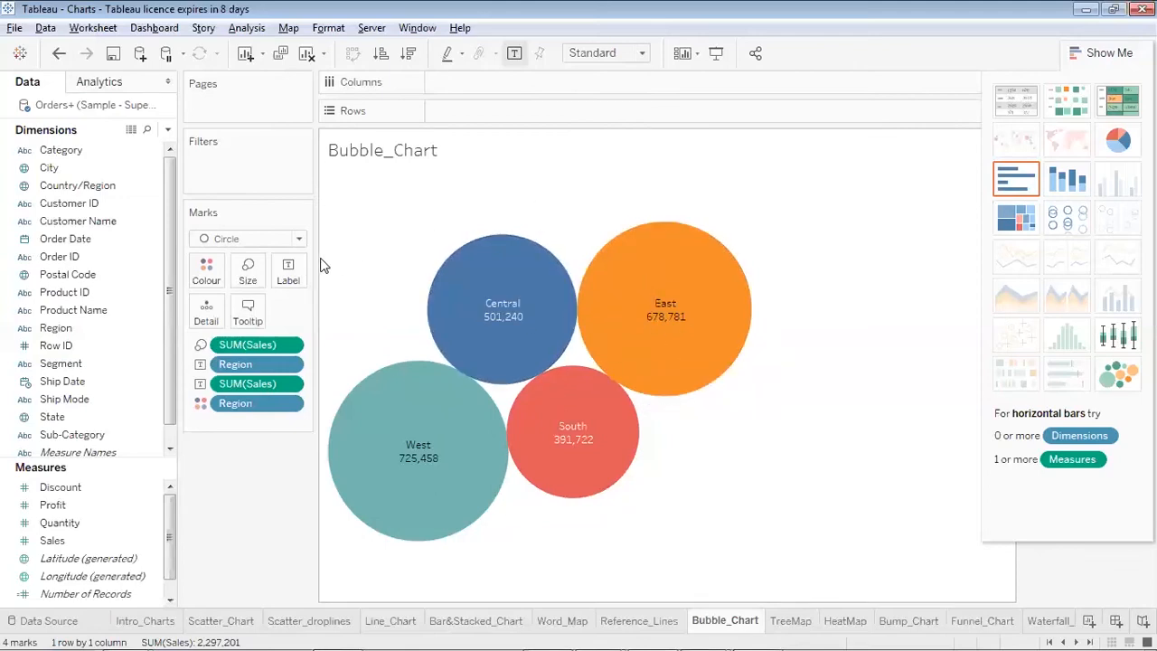
Remove the Region and Sales fields from the marks to empty the bubble chart.
left_click_drag(253, 362, 79, 333)
left_click_drag(253, 384, 66, 312)
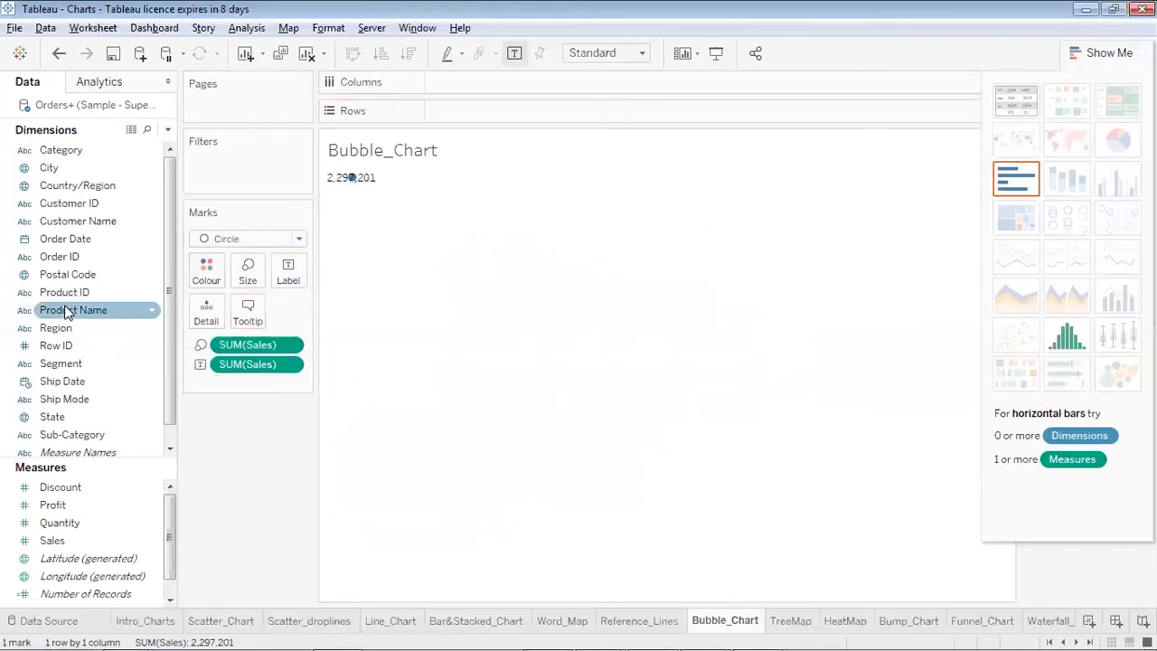
left_click_drag(233, 346, 109, 344)
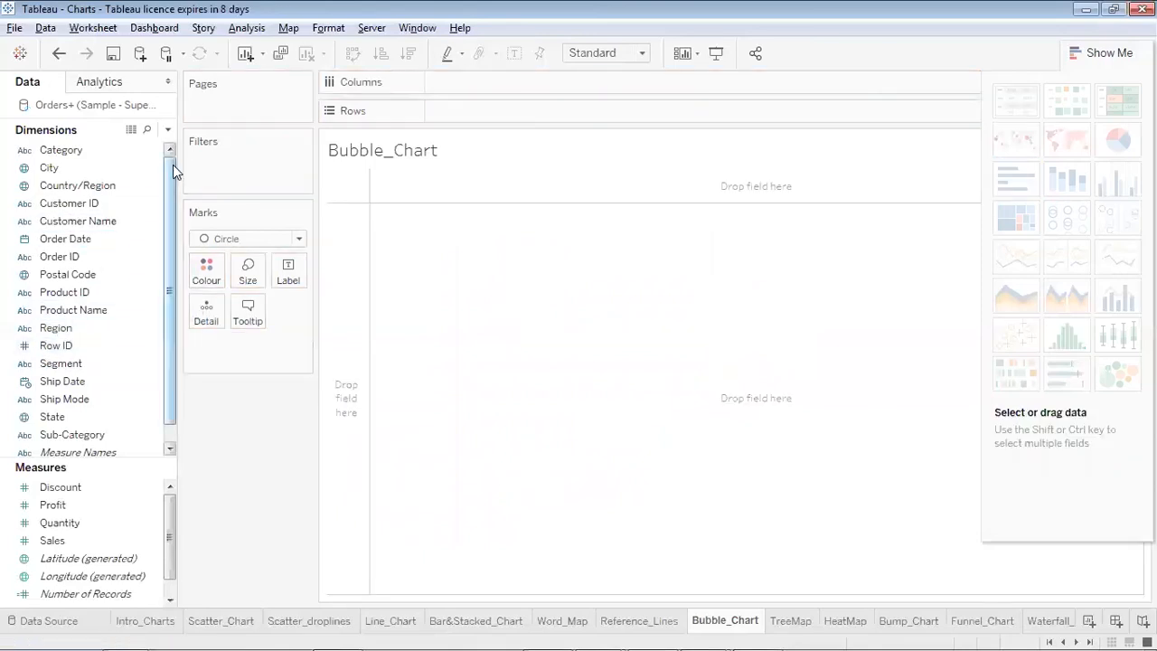
Build a packed bubbles chart of Sales by Sub-Category, add Sales to the labels, and inspect individual bubbles.
left_click_drag(95, 434, 487, 79)
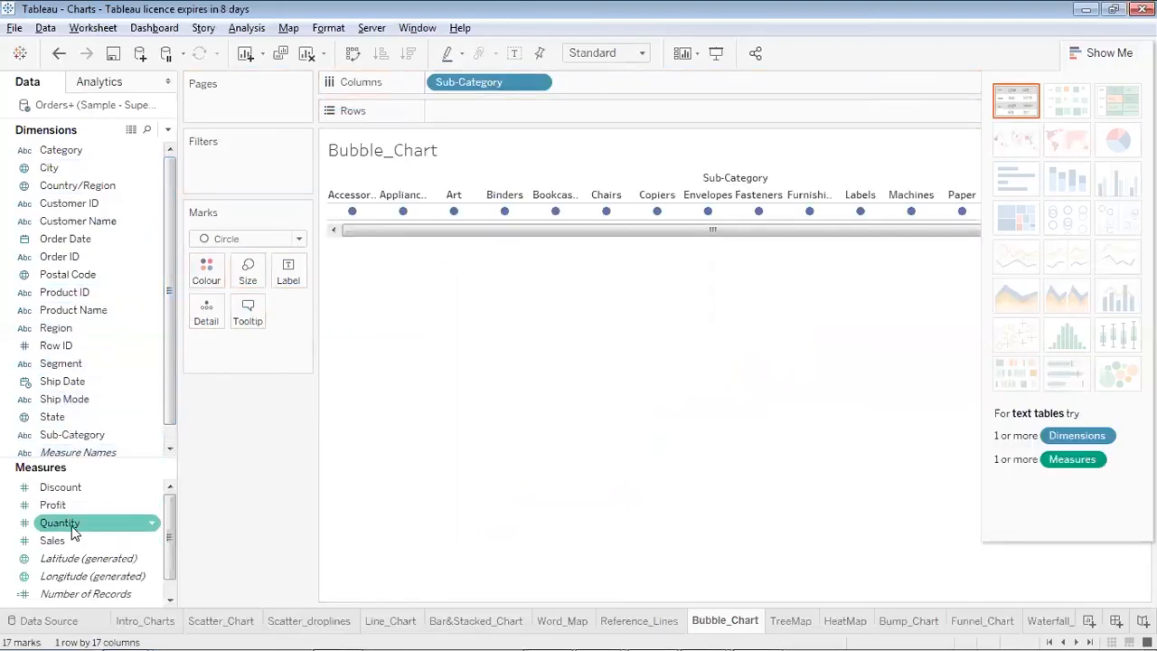
left_click_drag(77, 540, 492, 110)
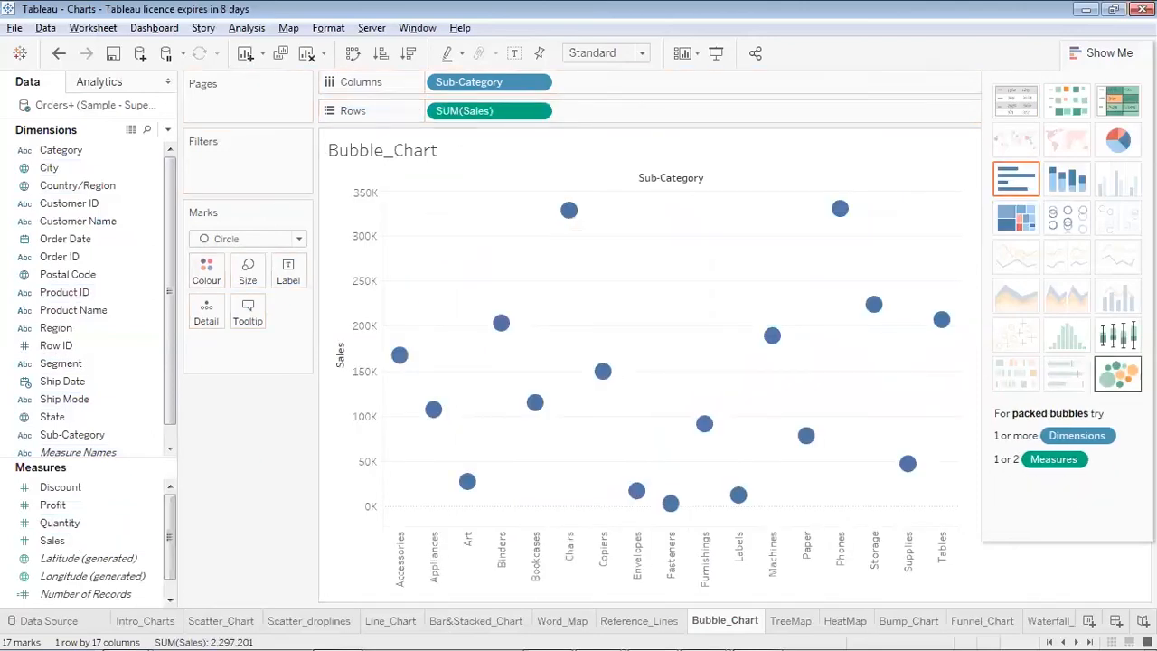
left_click(1119, 374)
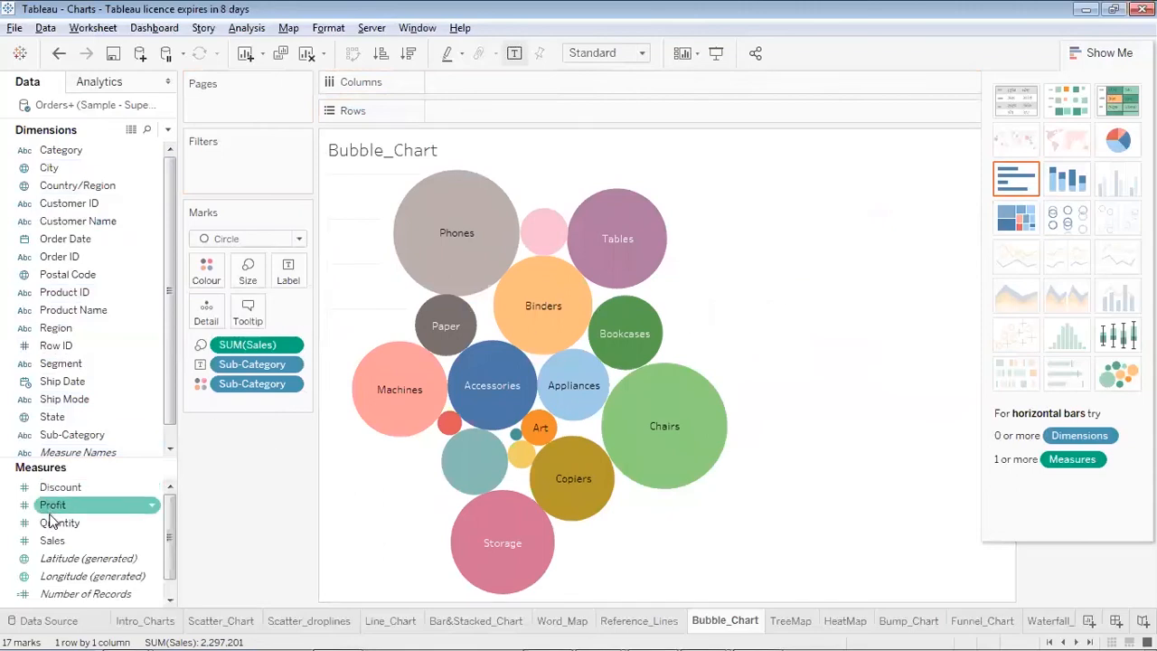
left_click_drag(52, 541, 288, 278)
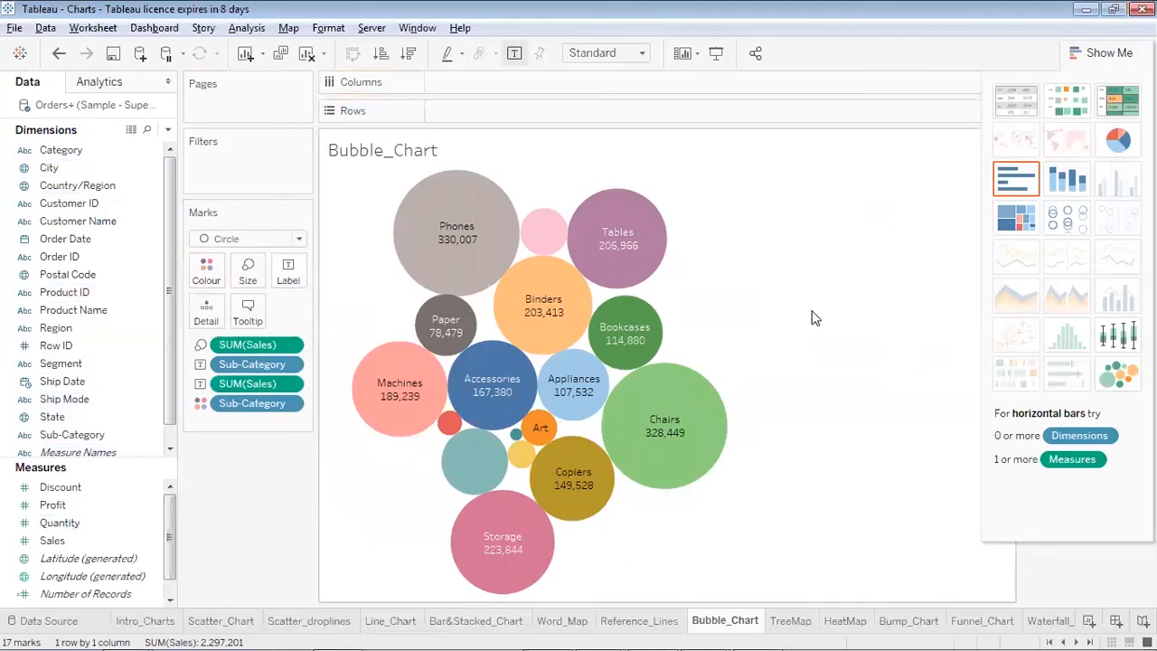
mouse_move(718, 430)
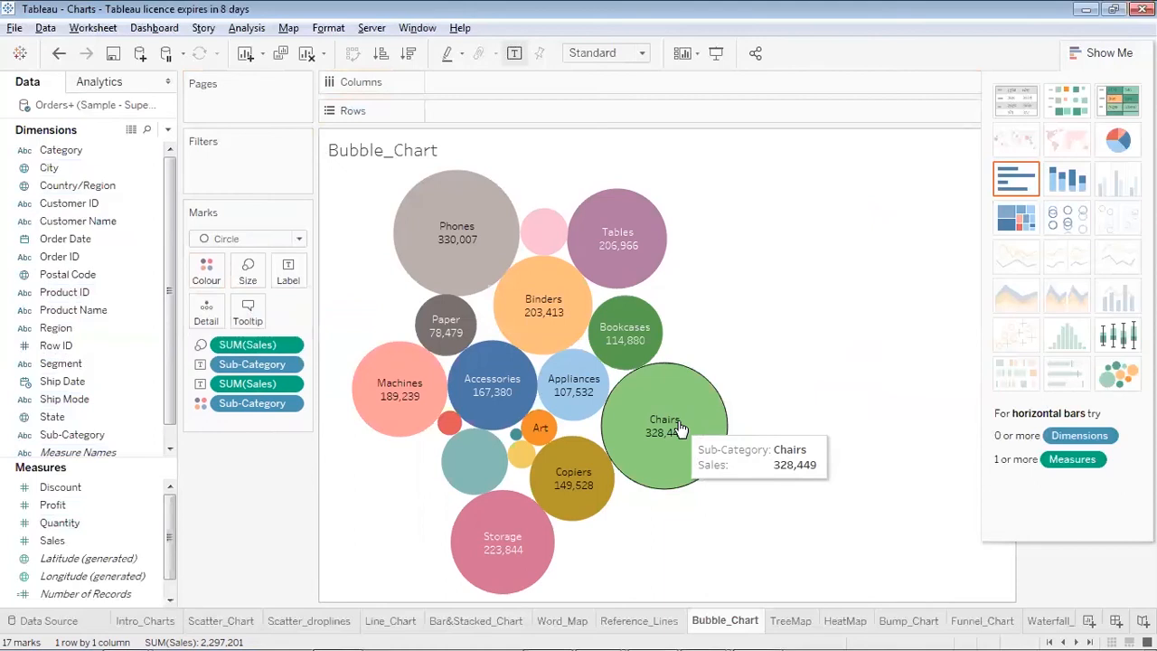
mouse_move(524, 455)
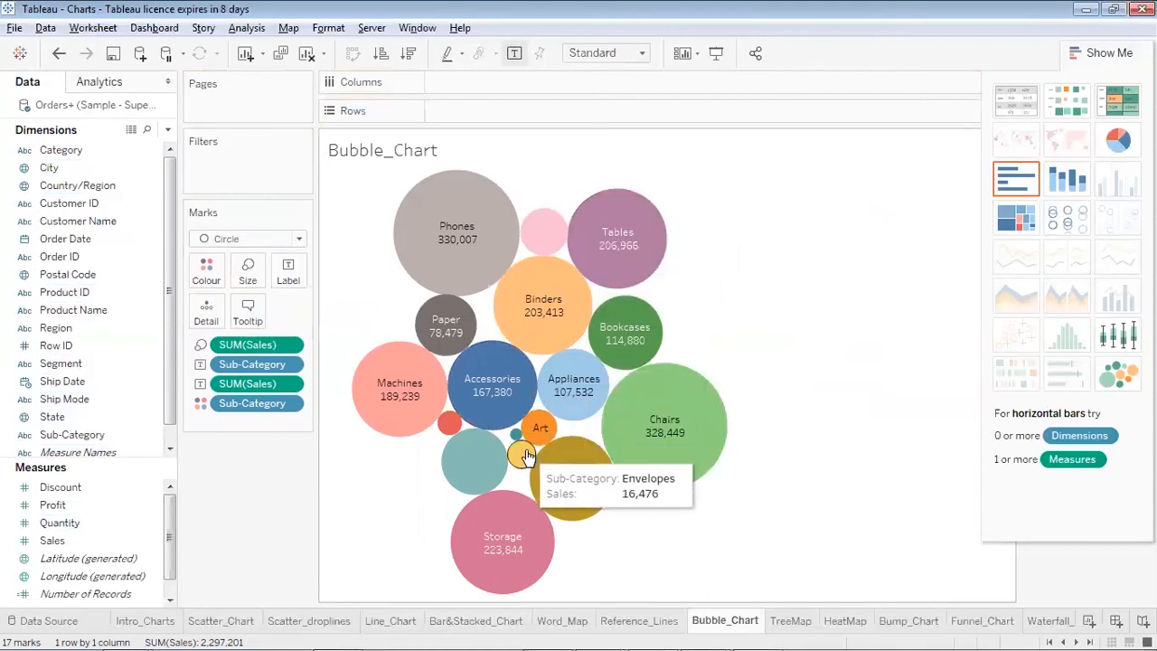
mouse_move(471, 436)
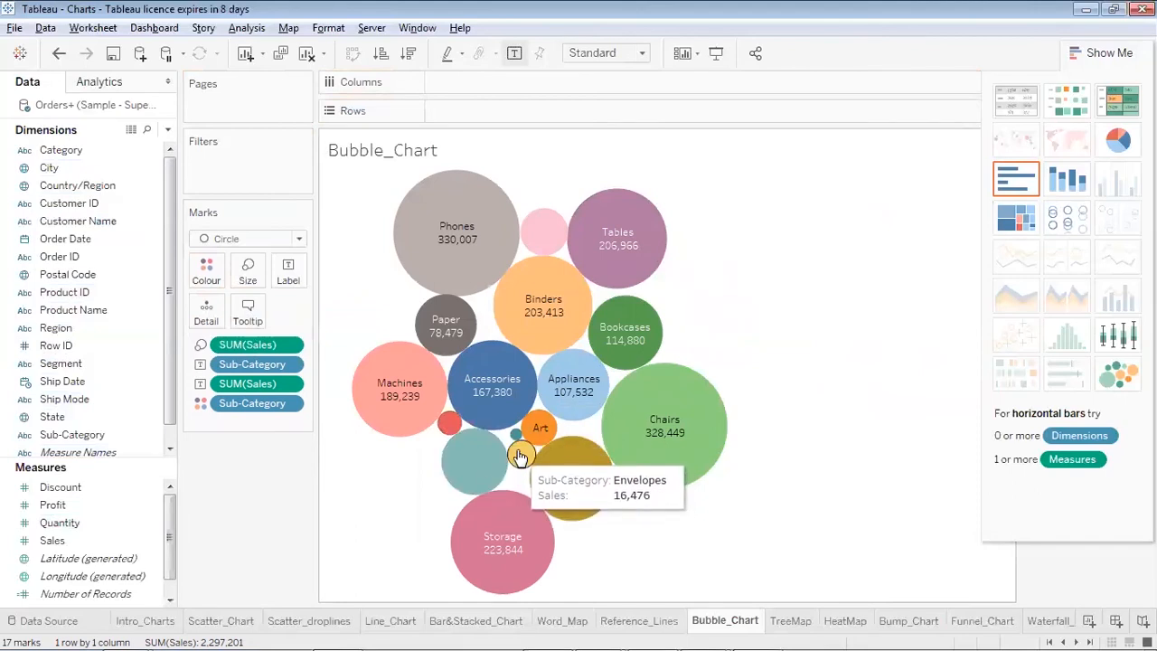
mouse_move(545, 244)
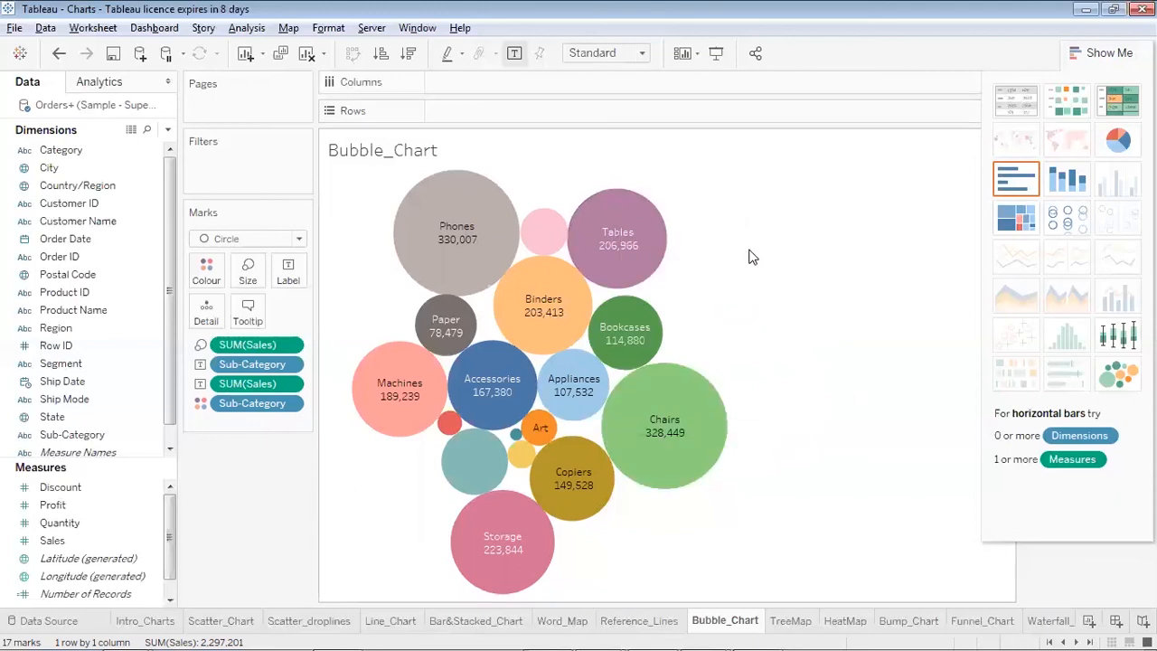
Replace Sub-Category with State as the bubble detail and add State to the bubble labels.
left_click_drag(247, 361, 44, 339)
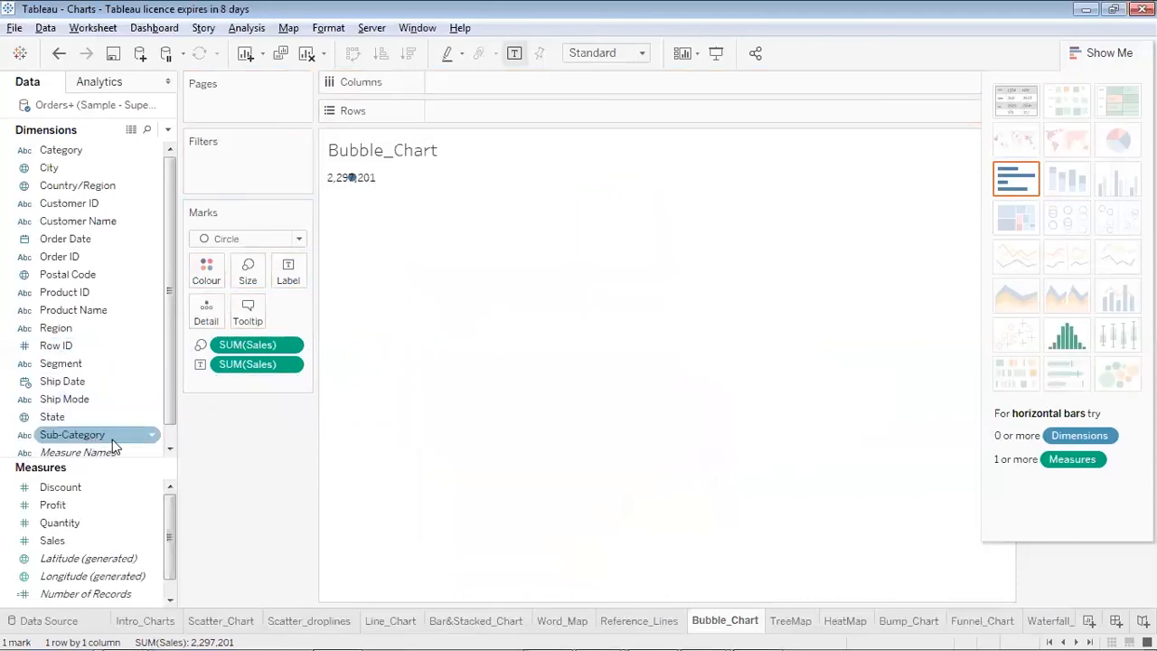
left_click_drag(120, 418, 302, 362)
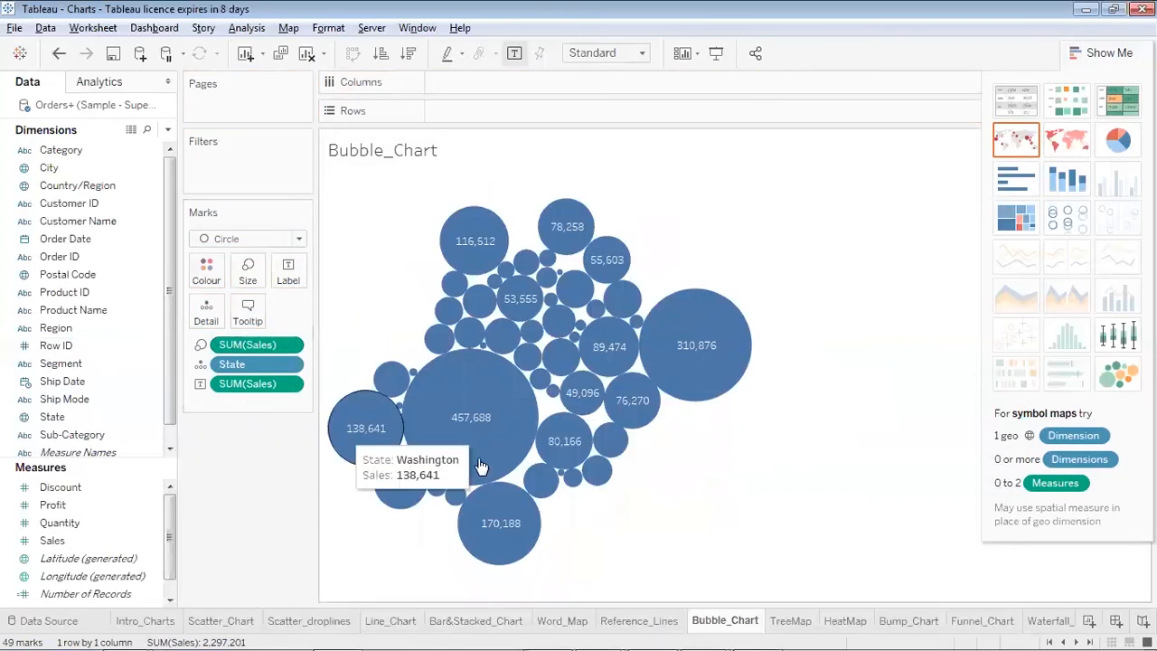
left_click_drag(78, 417, 300, 277)
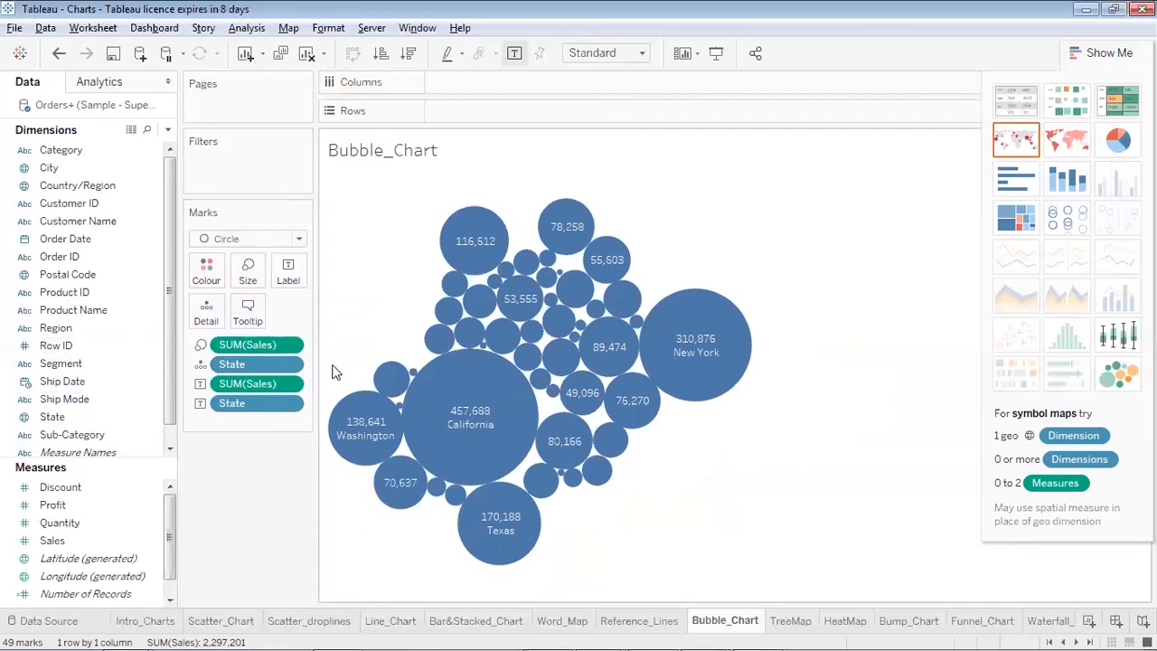
Try showing Sales by State as horizontal bars and as a text table.
mouse_move(460, 409)
left_click(1026, 185)
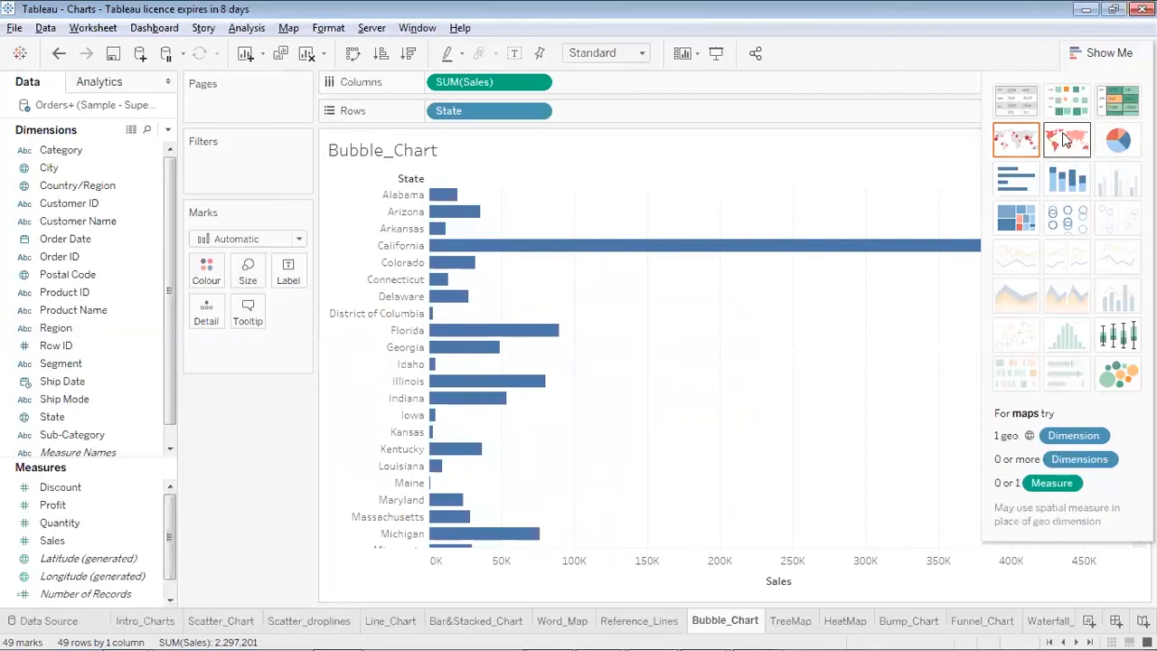
left_click(1017, 102)
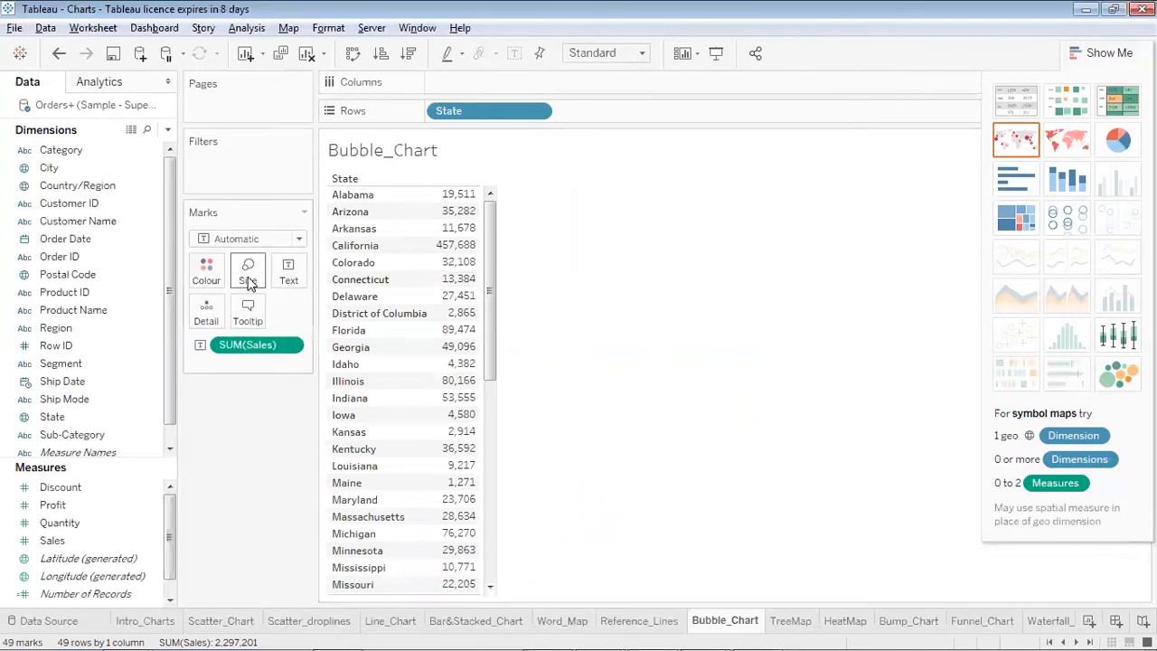
Undo the State and Sub-Category changes back to the Region bubble chart labelled with region names and Sales.
key("ctrl+z")
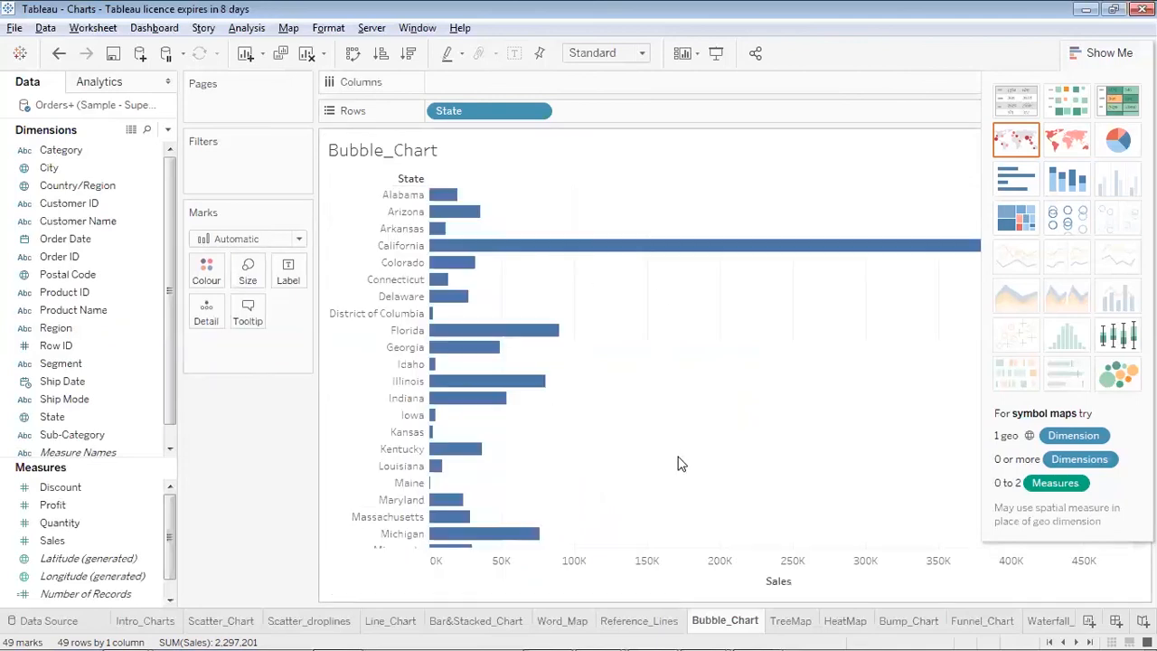
key("ctrl+z")
key("ctrl+z")
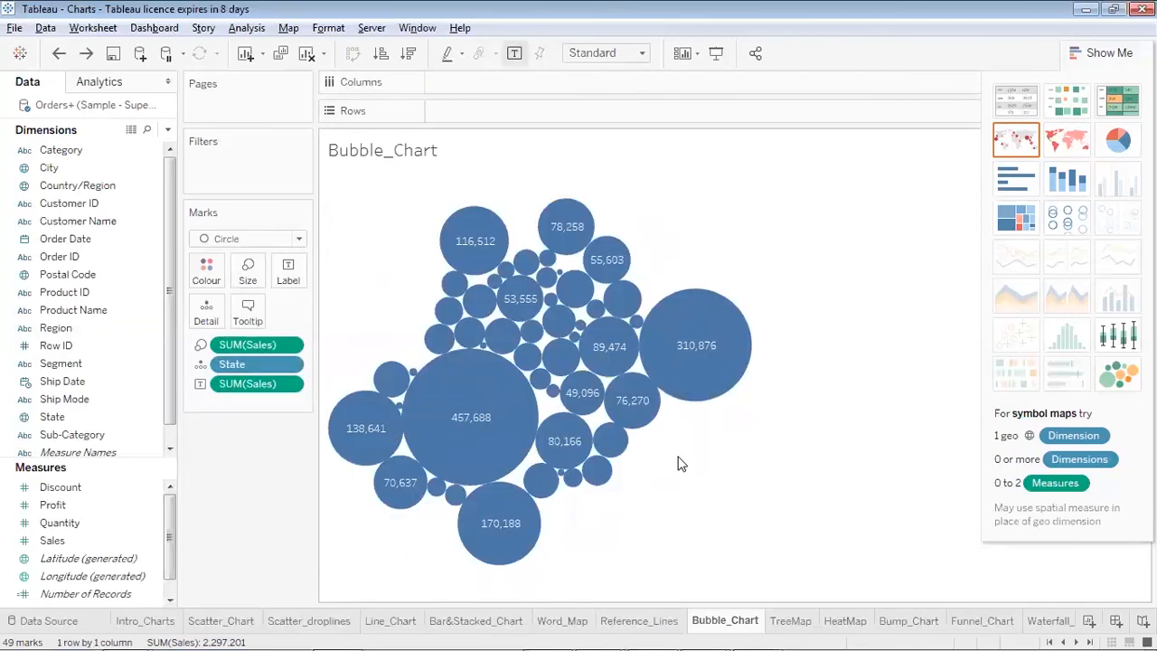
key("ctrl+z")
key("ctrl+z")
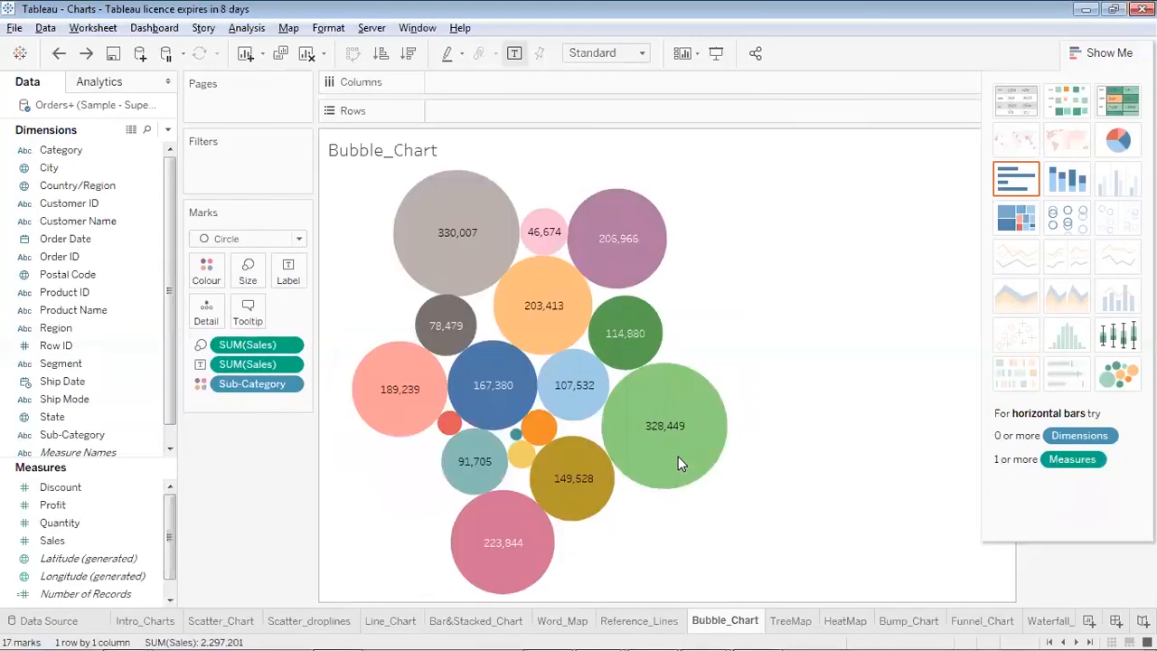
key("ctrl+z")
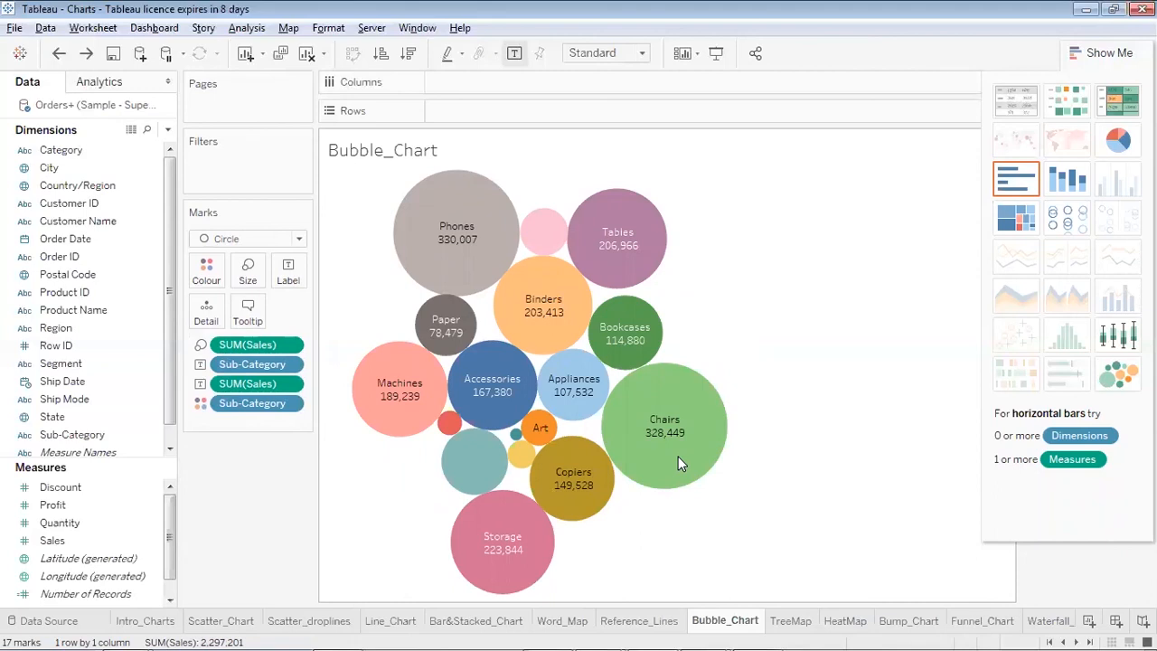
key("ctrl+z")
key("ctrl+z")
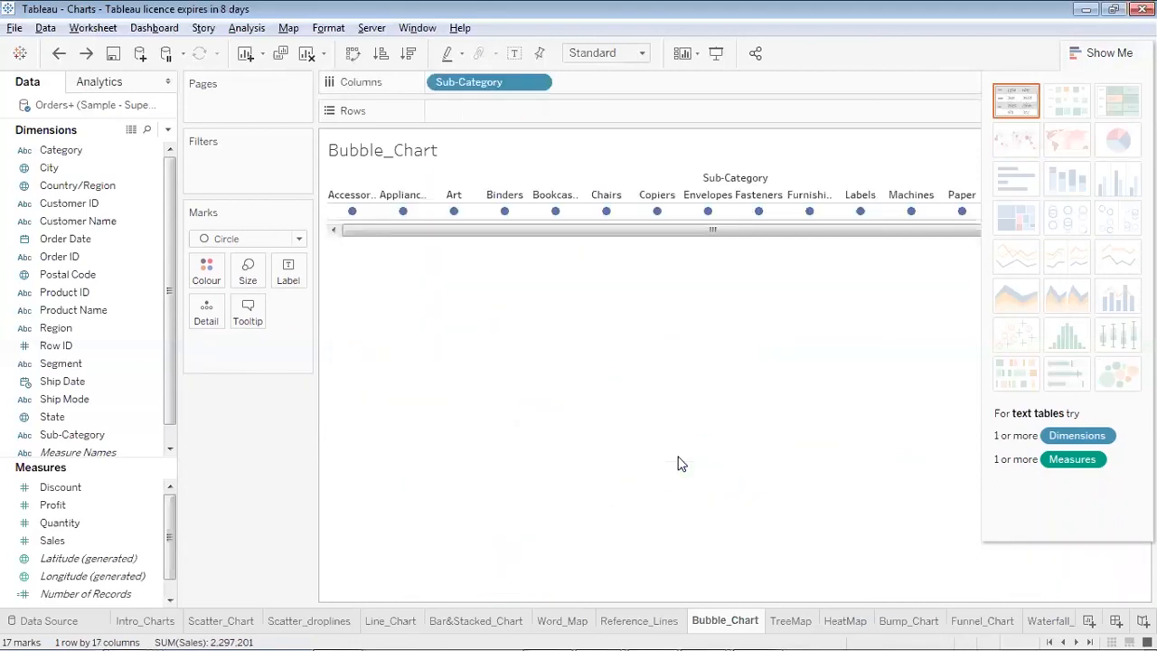
key("ctrl+z")
key("ctrl+z")
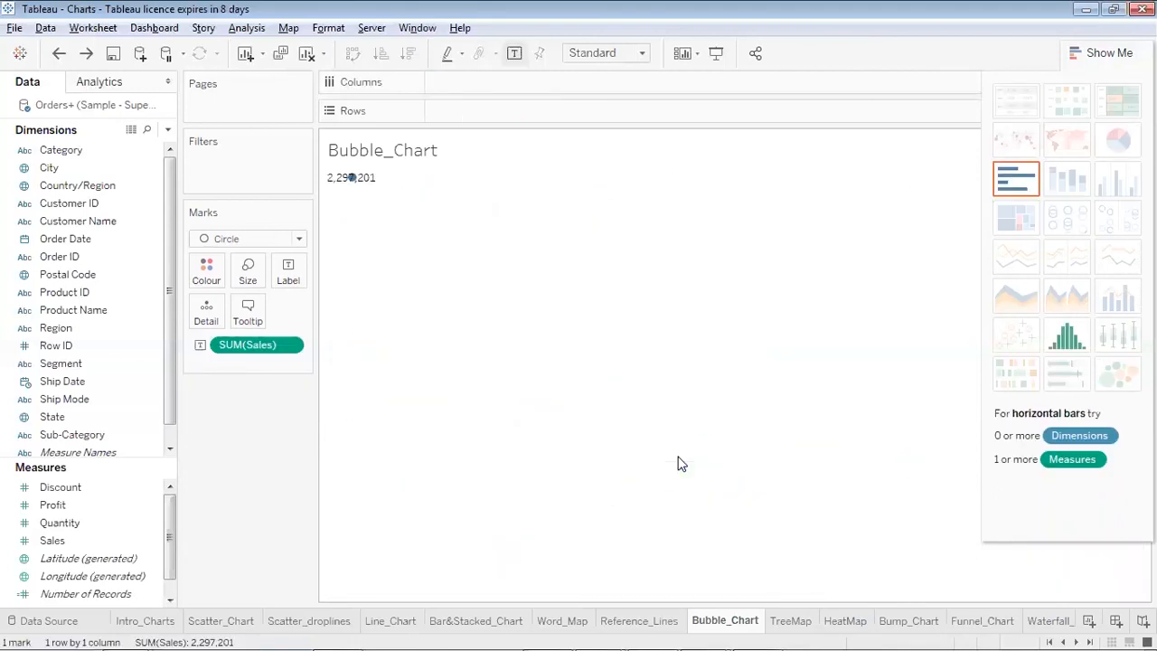
key("ctrl+z")
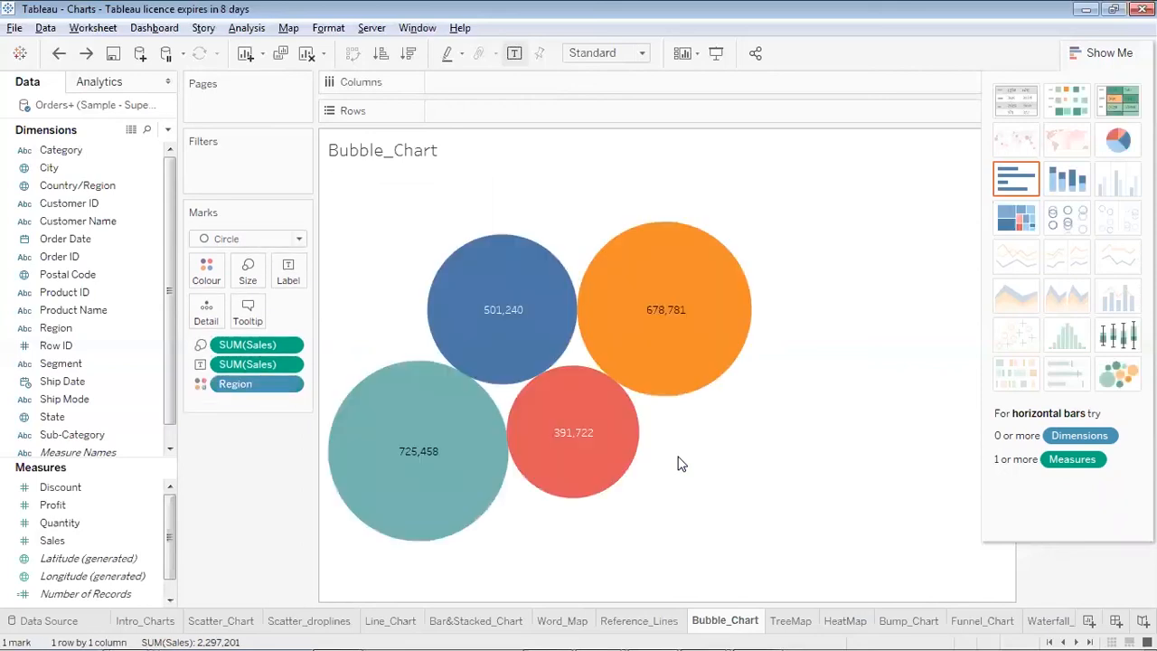
key("ctrl+z")
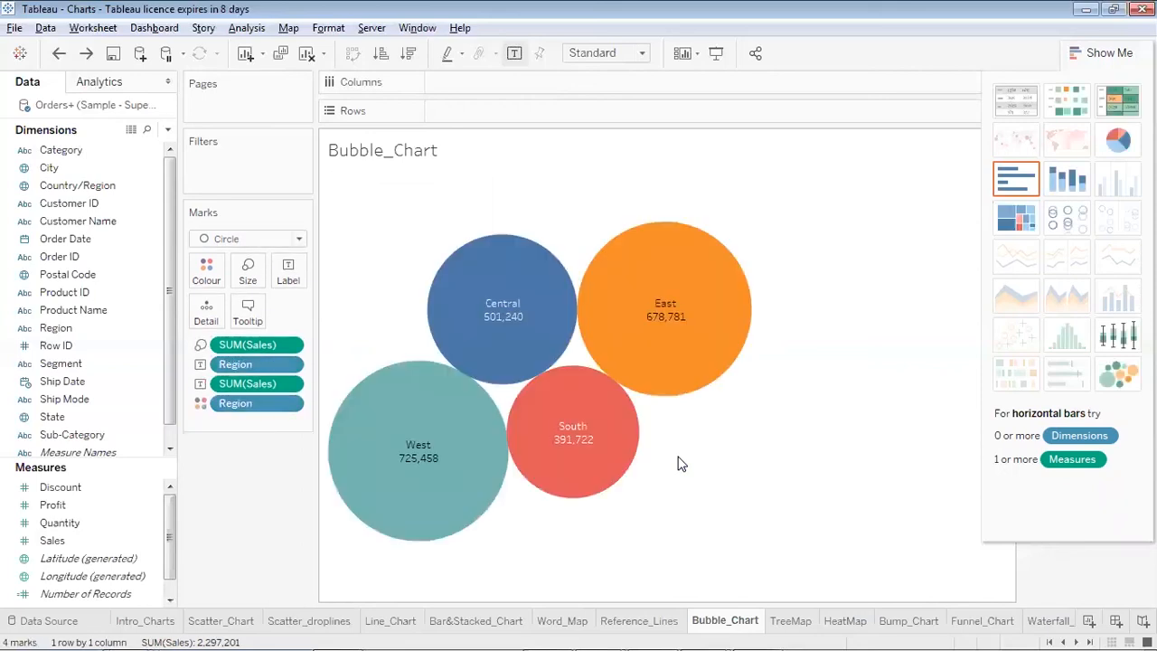